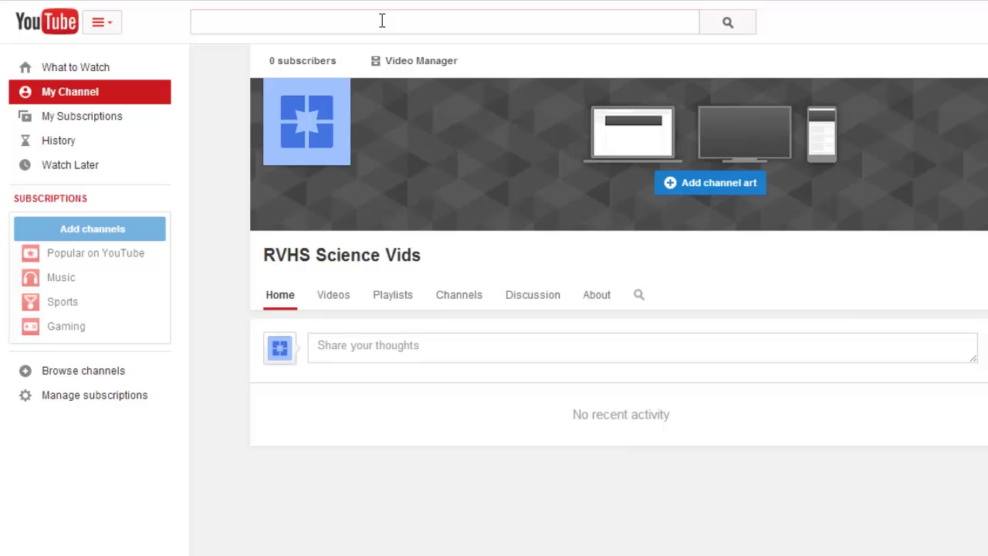
Step: Search by name for the account owner's personal channel and open the matching channel from the results
left_click(381, 20)
type("jenn")
key("BackSpace")
type("jonson")
key("Escape")
key("Return")
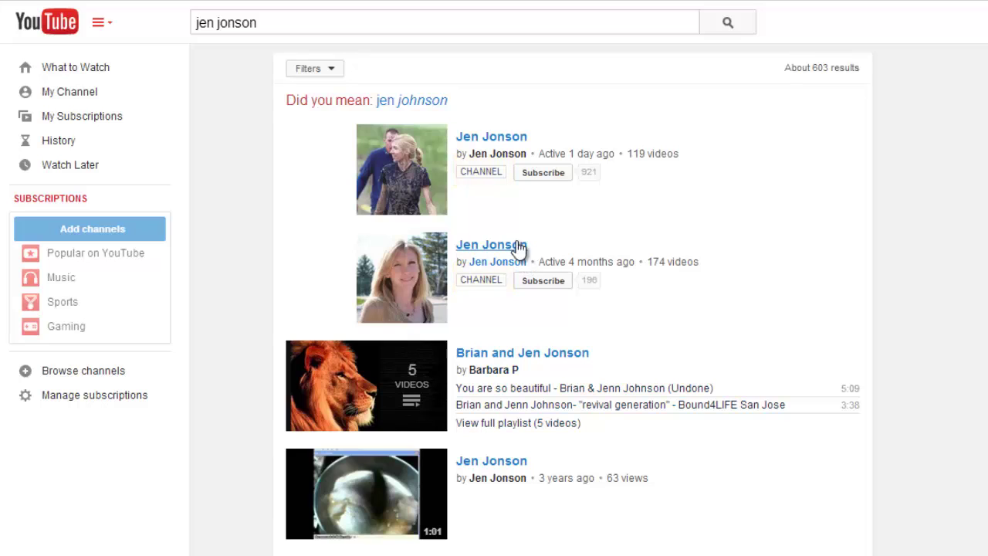
mouse_move(519, 247)
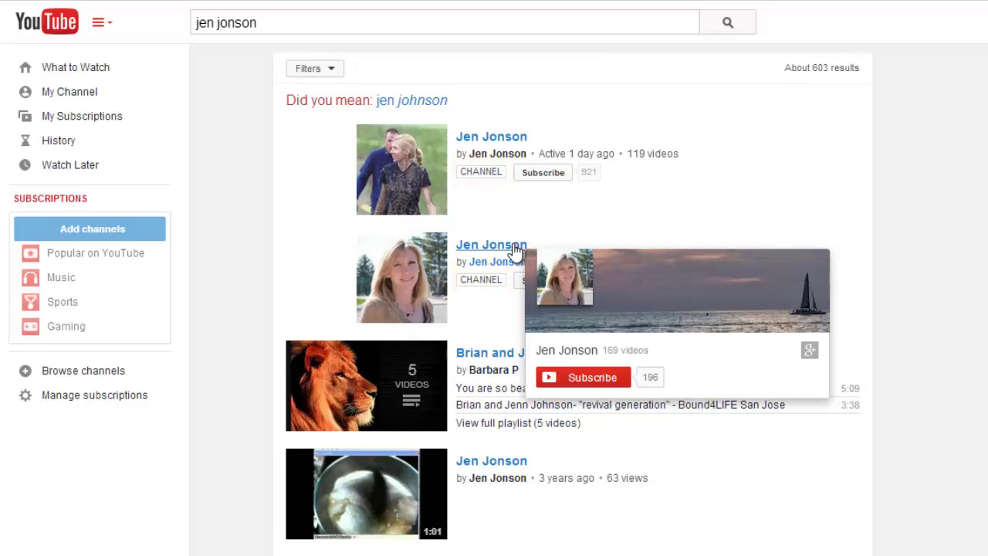
left_click(518, 248)
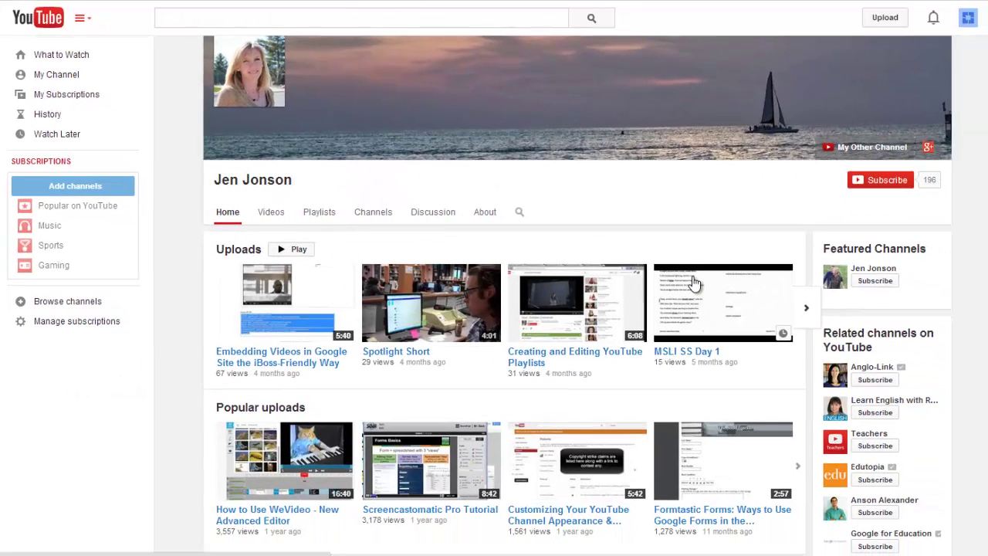
scroll(695, 284, "down", 3)
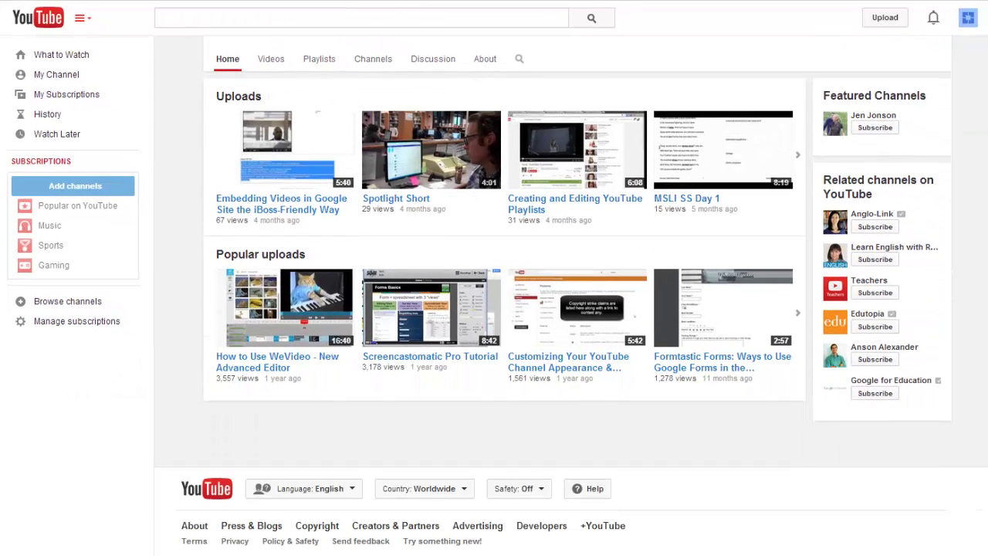
scroll(572, 292, "up", 2)
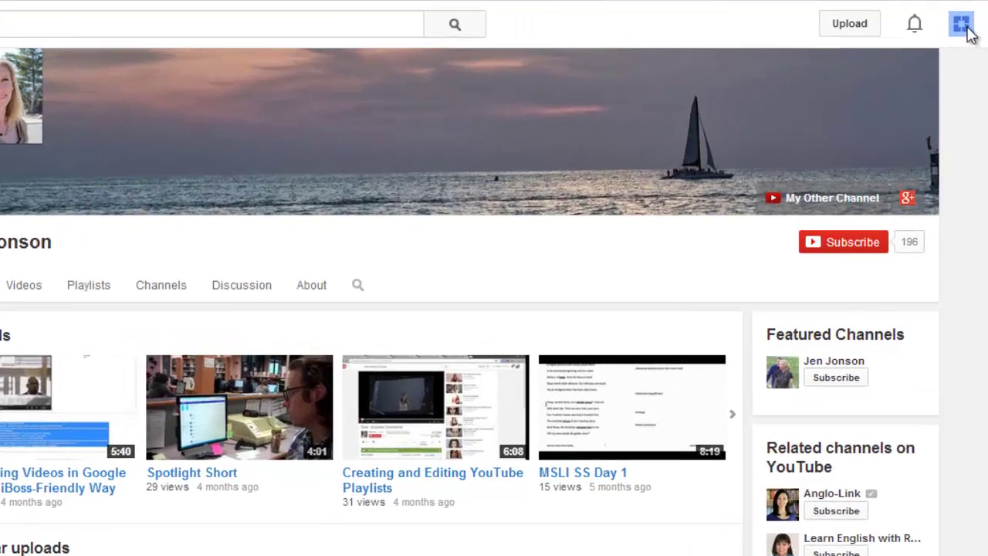
Step: Open YouTube settings from the avatar menu to reach the account Overview page
left_click(963, 27)
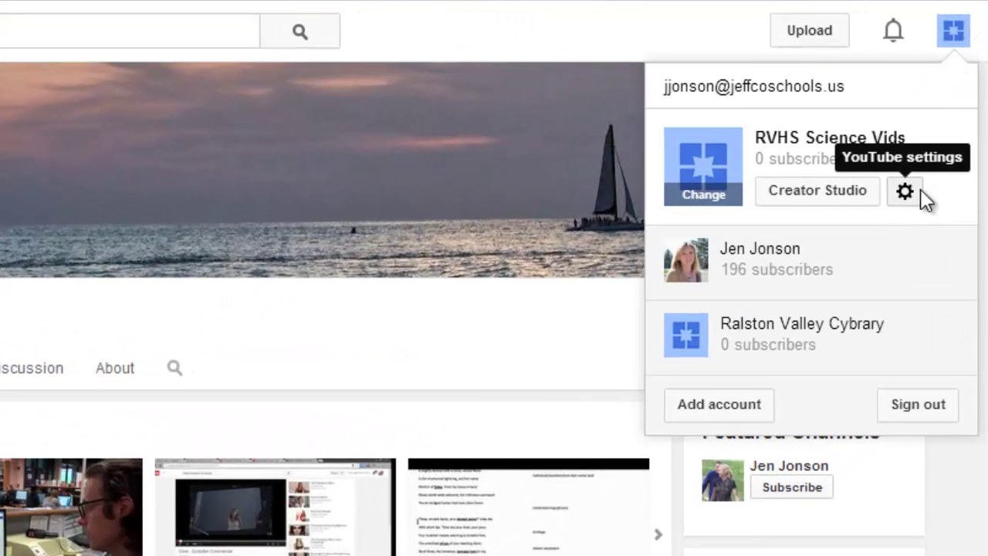
left_click(919, 193)
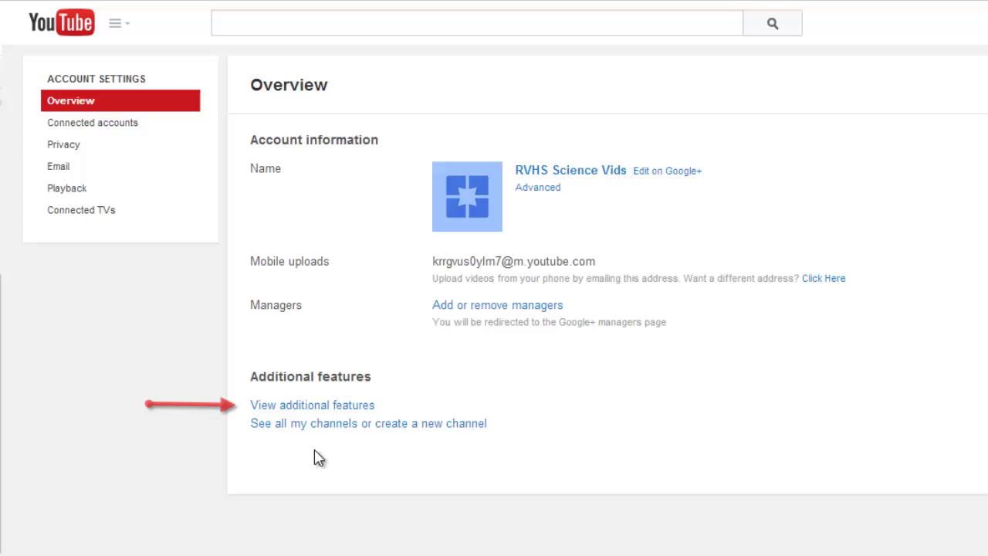
Step: Follow the 'View additional features' link to Creator Studio's Status and features page
left_click(322, 410)
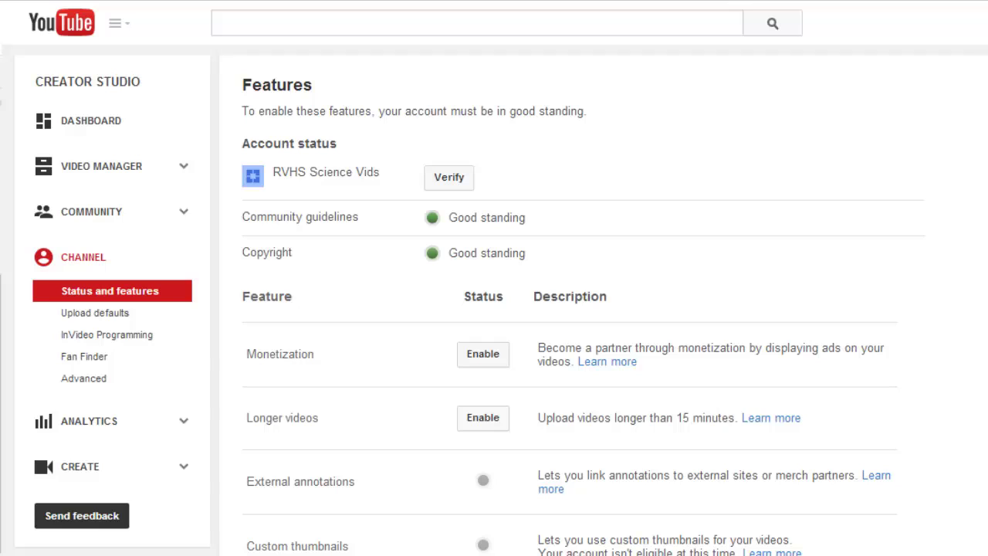
Step: Set upload defaults to the Education category with Approved-only comments, and save
left_click(120, 317)
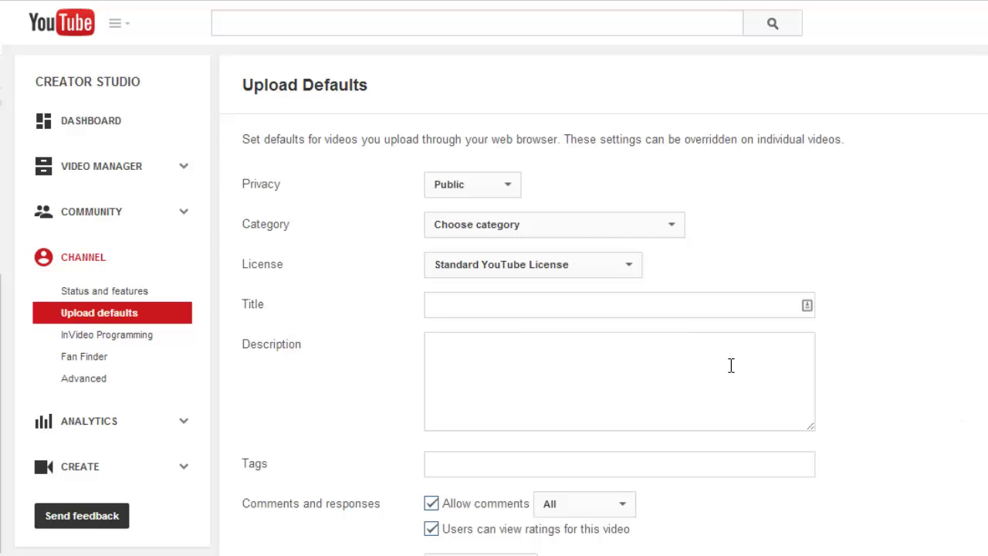
left_click(529, 231)
left_click(528, 329)
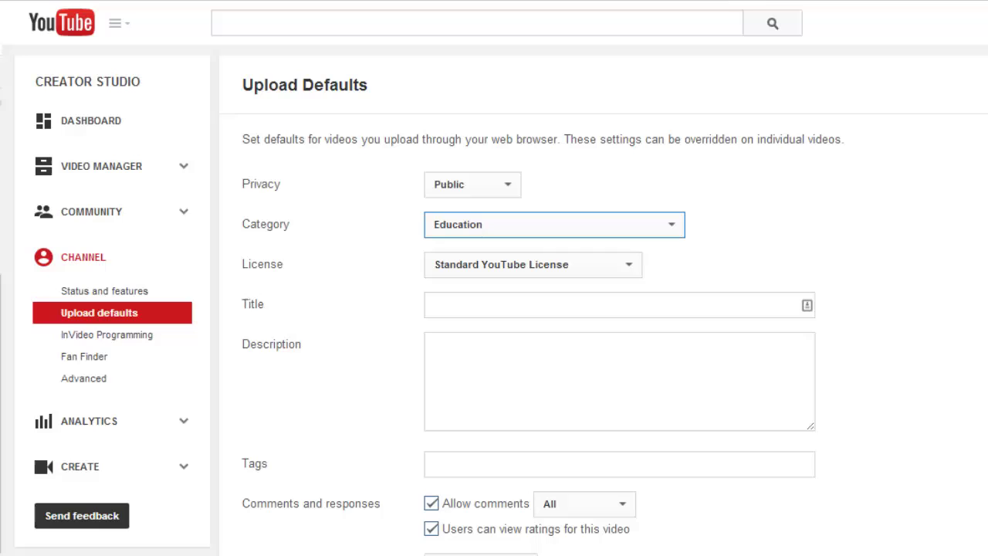
scroll(495, 309, "down", 2)
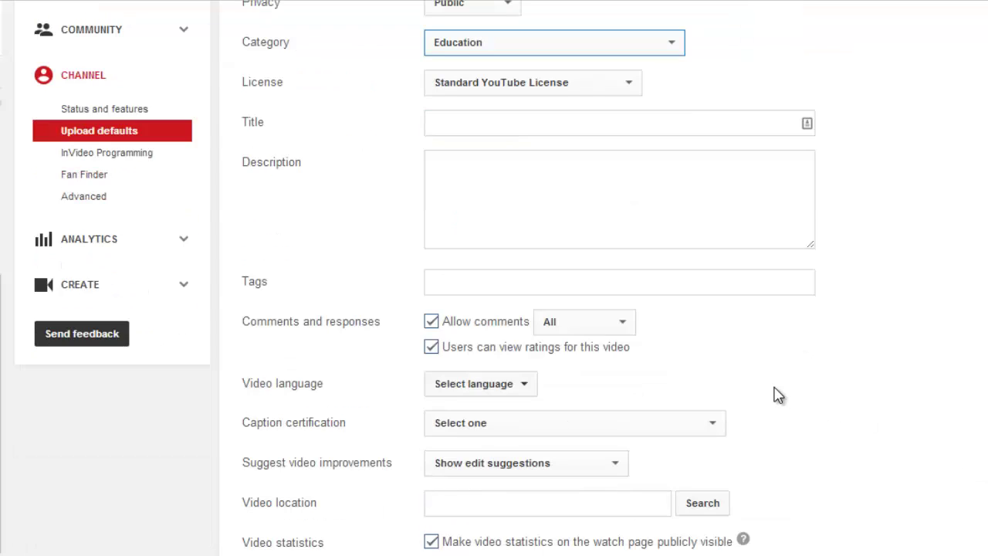
left_click(624, 328)
left_click(621, 374)
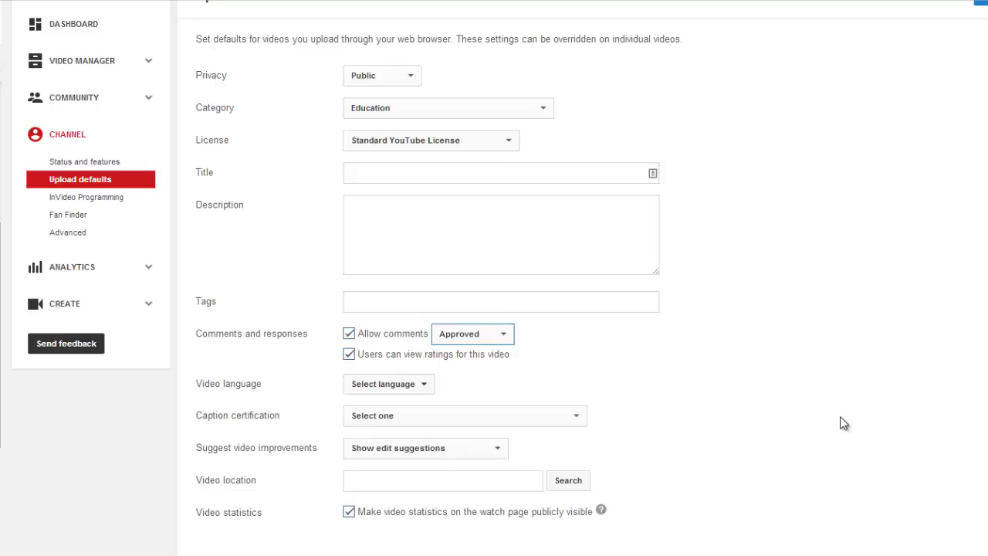
left_click(932, 67)
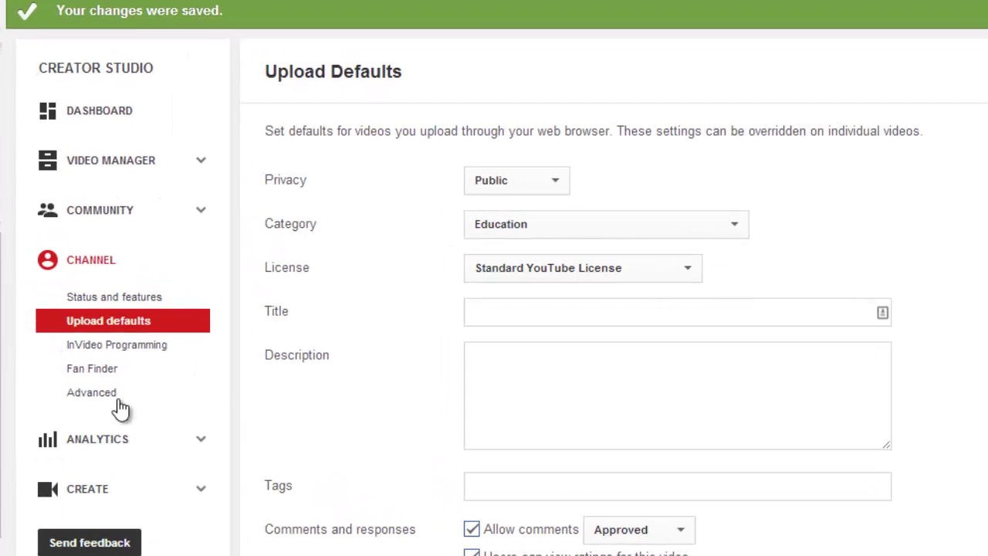
Step: In Advanced settings, select 'Do not allow advertisements to be displayed alongside my videos' and save
left_click(112, 392)
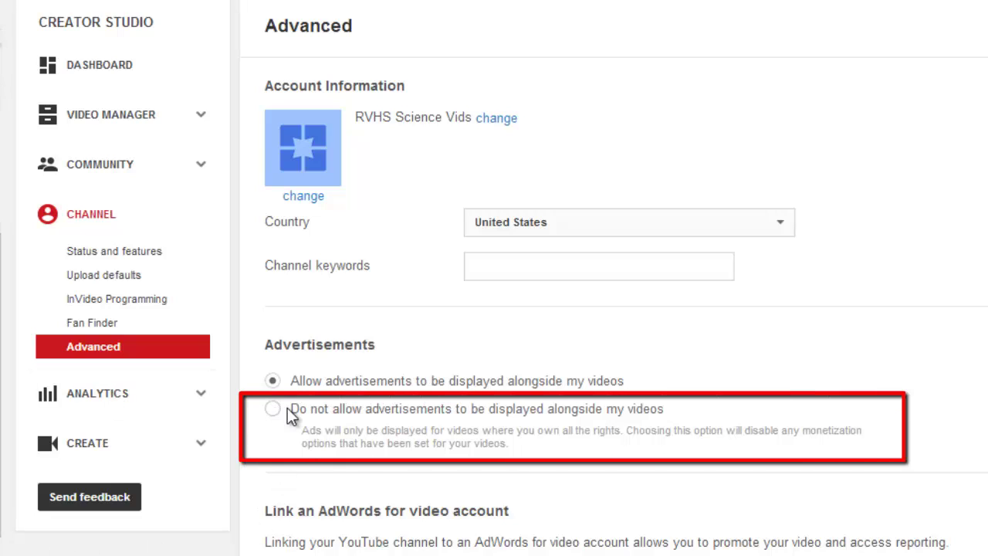
left_click(390, 415)
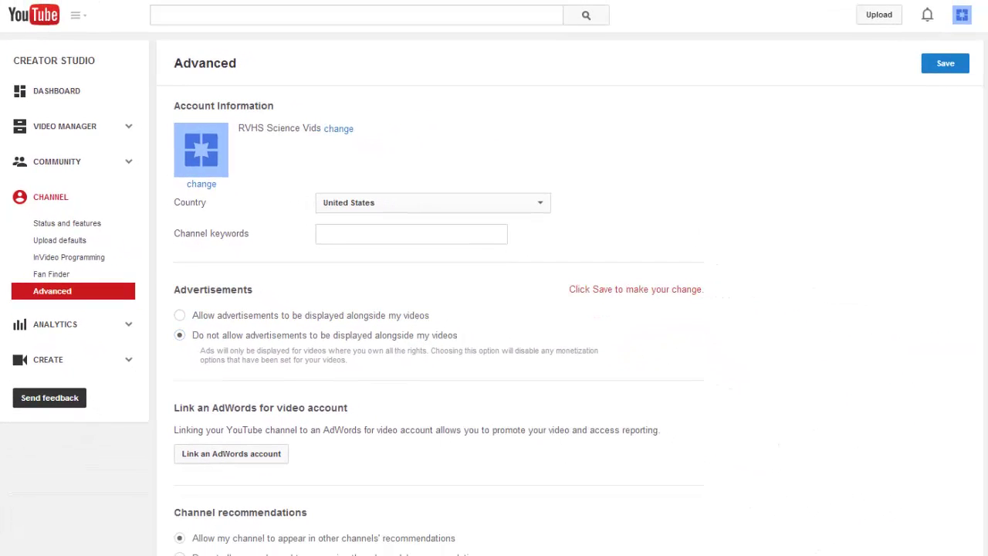
left_click(952, 68)
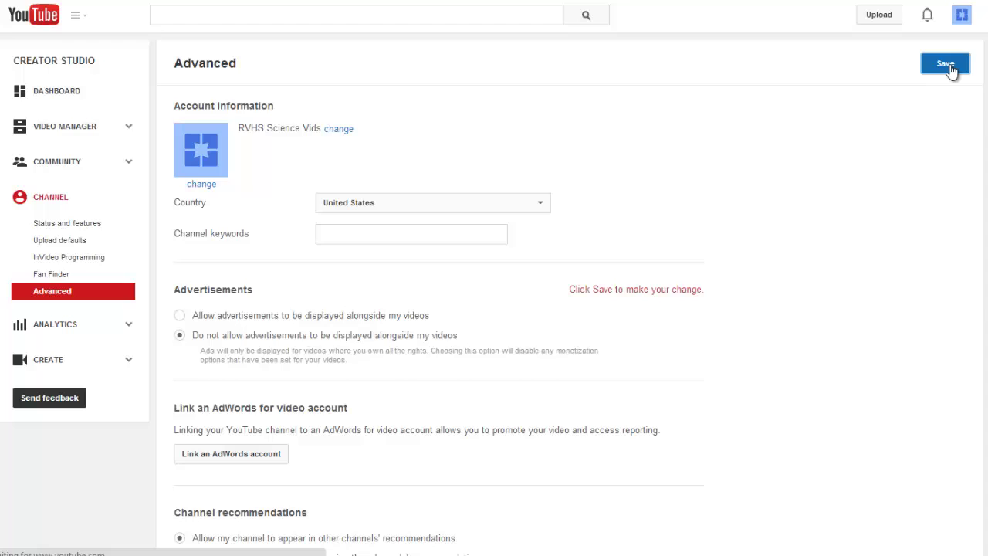
Step: In Email settings, uncheck 'A YouTube Live Event is starting soon' and 'I subscribe to new channels', then save
left_click(961, 17)
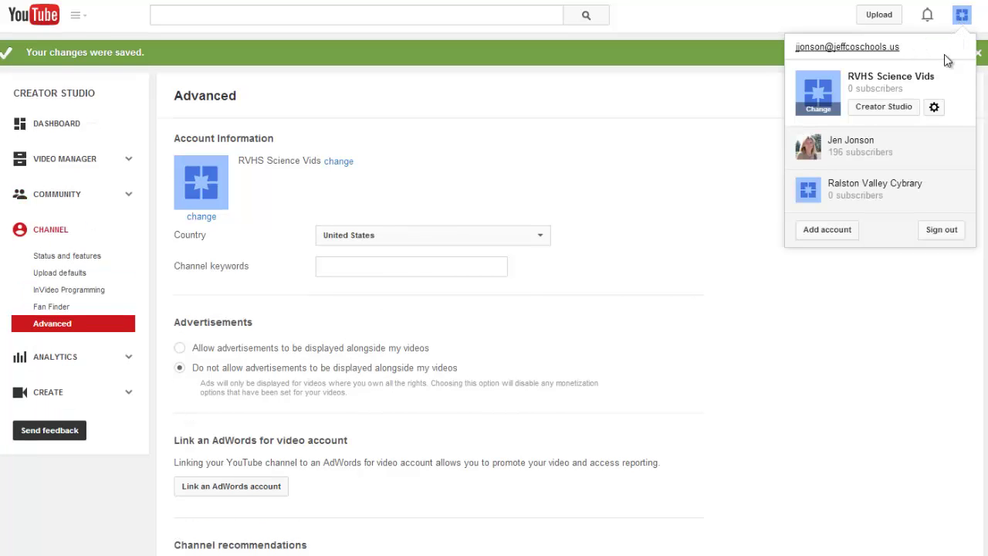
left_click(934, 110)
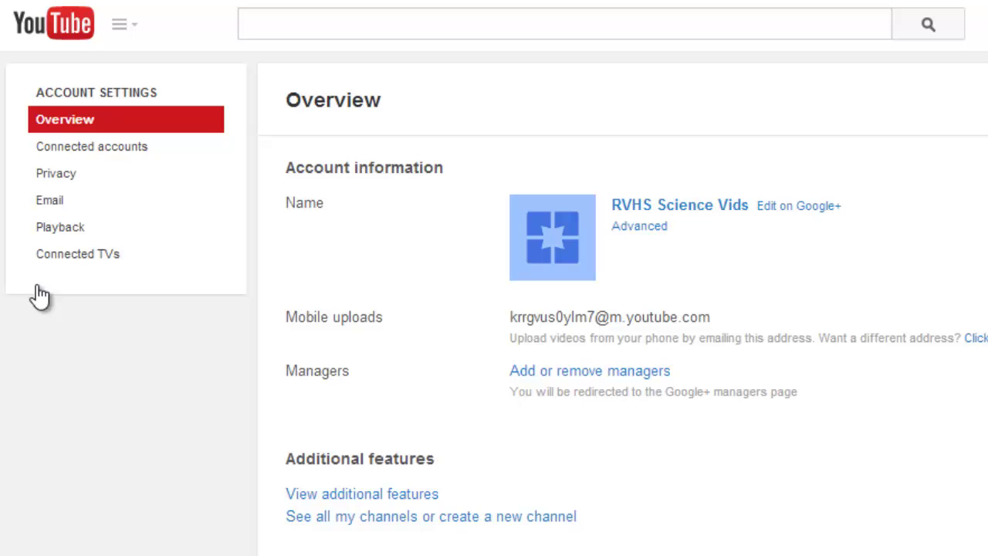
left_click(66, 178)
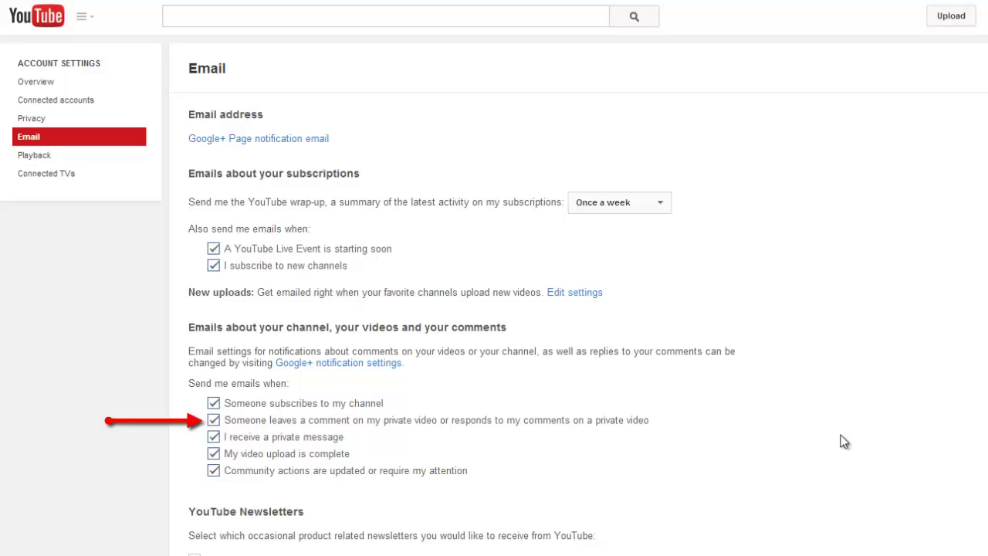
left_click(213, 250)
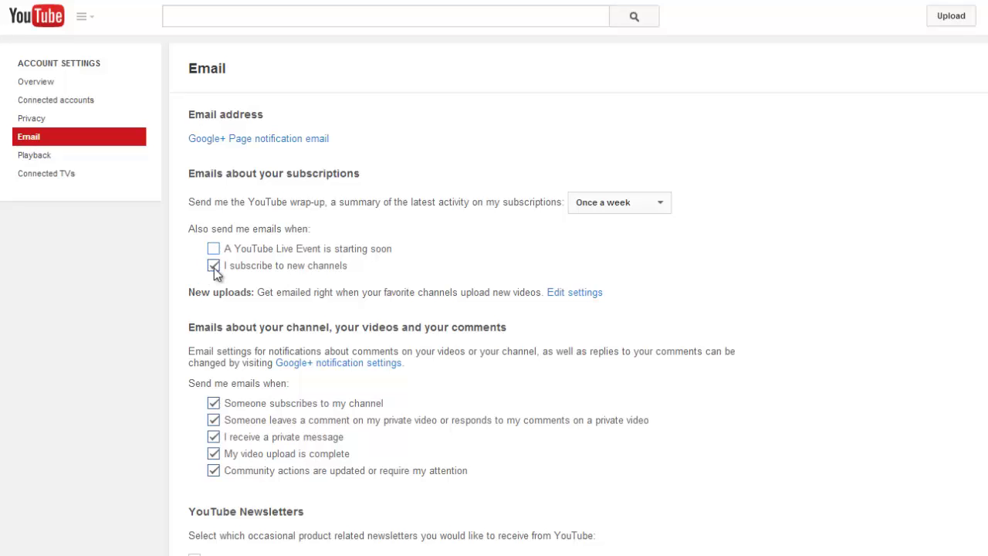
left_click(214, 266)
scroll(715, 487, "down", 4)
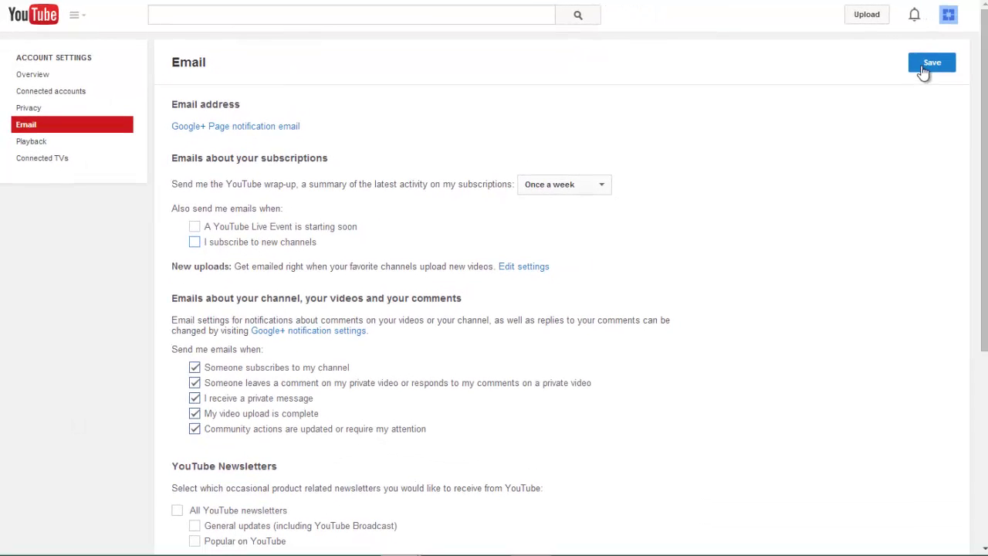
left_click(948, 67)
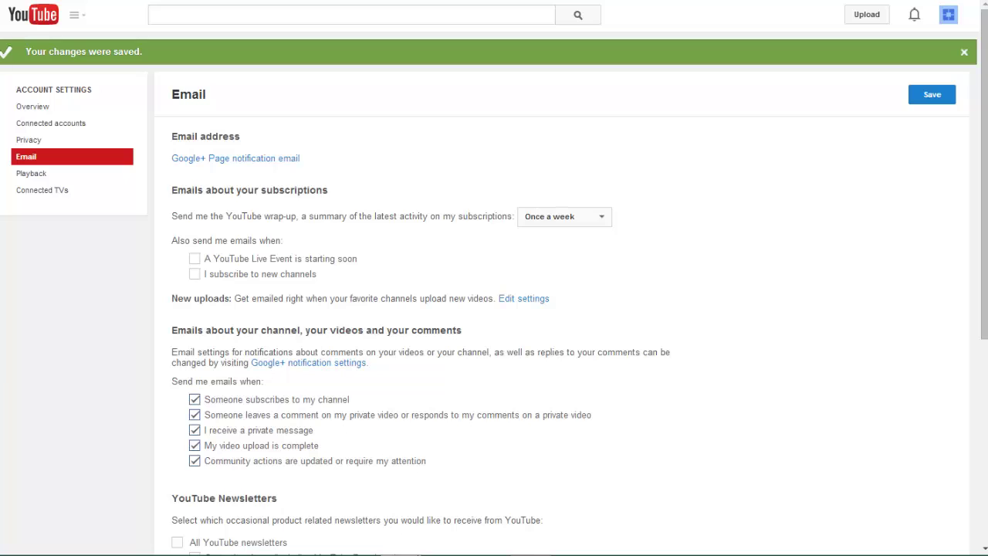
Step: Go to the channel page via Creator Studio and add the gallery's tropical bay kayak image as channel art
left_click(948, 15)
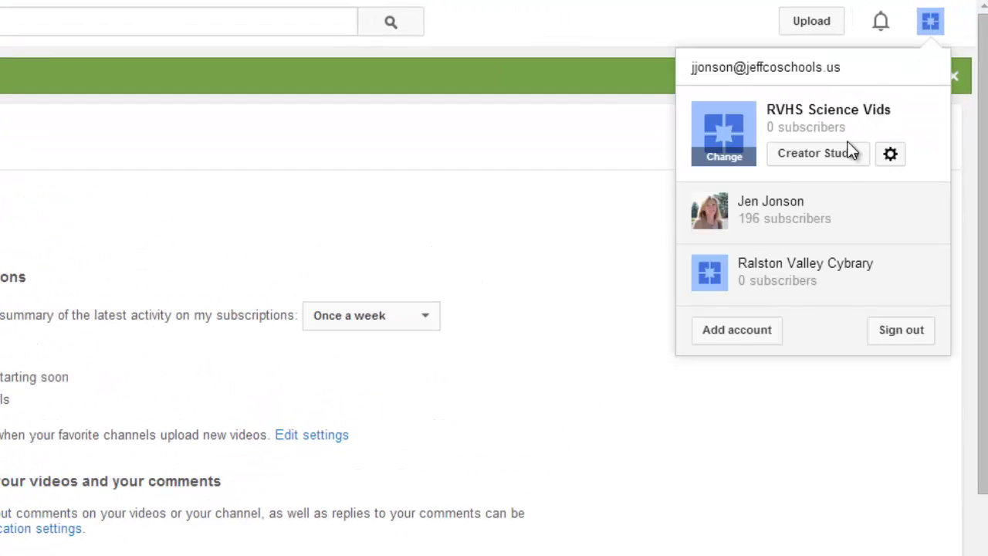
left_click(841, 151)
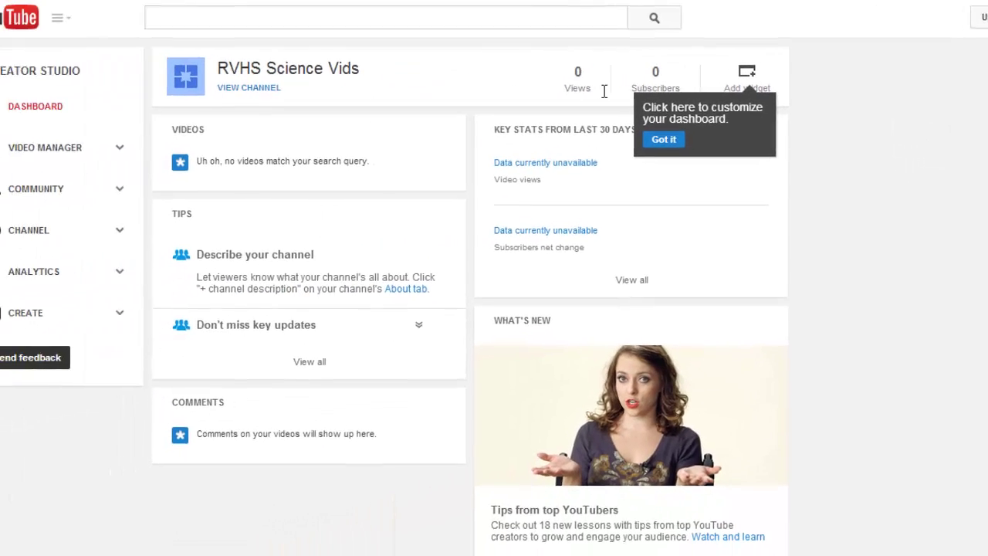
left_click(259, 89)
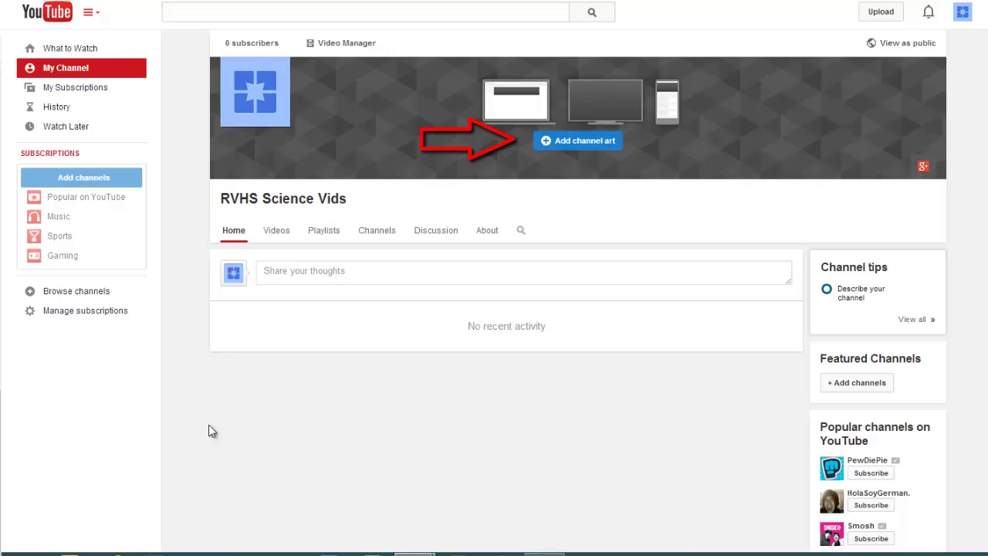
left_click(606, 142)
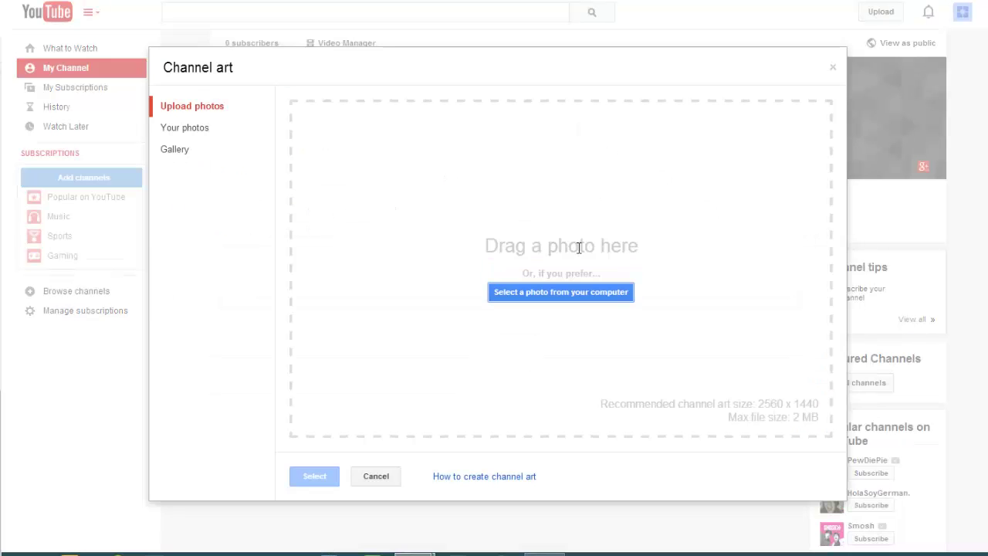
left_click(185, 158)
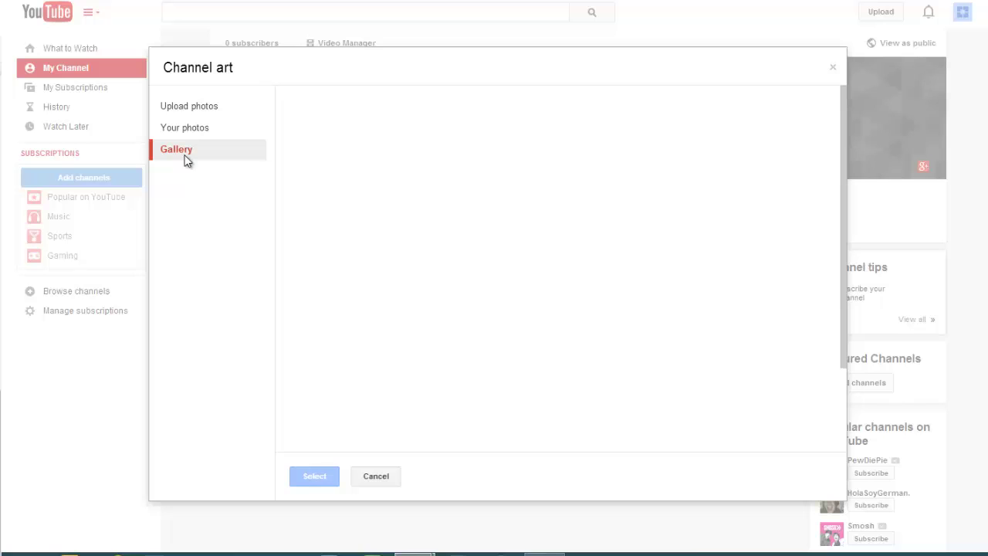
left_click(453, 379)
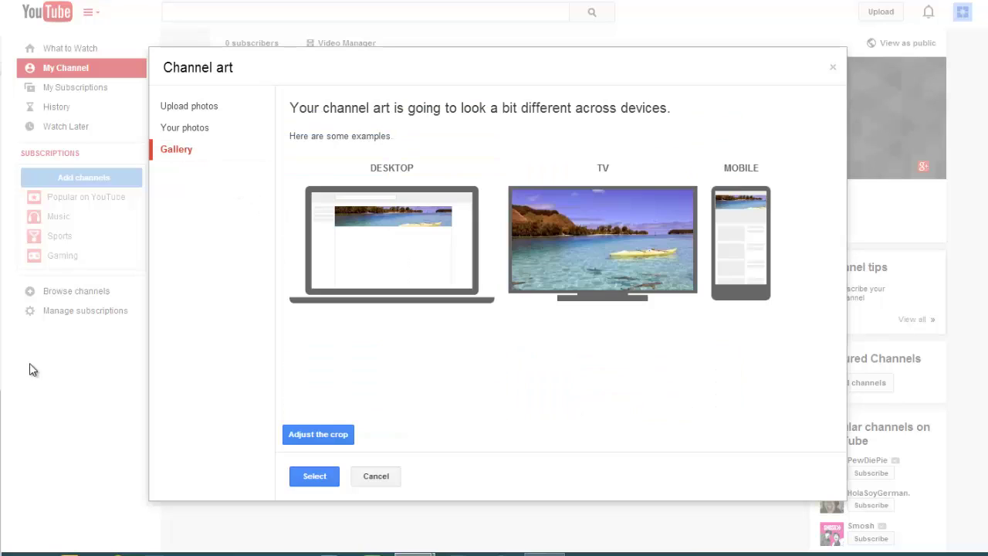
left_click(314, 476)
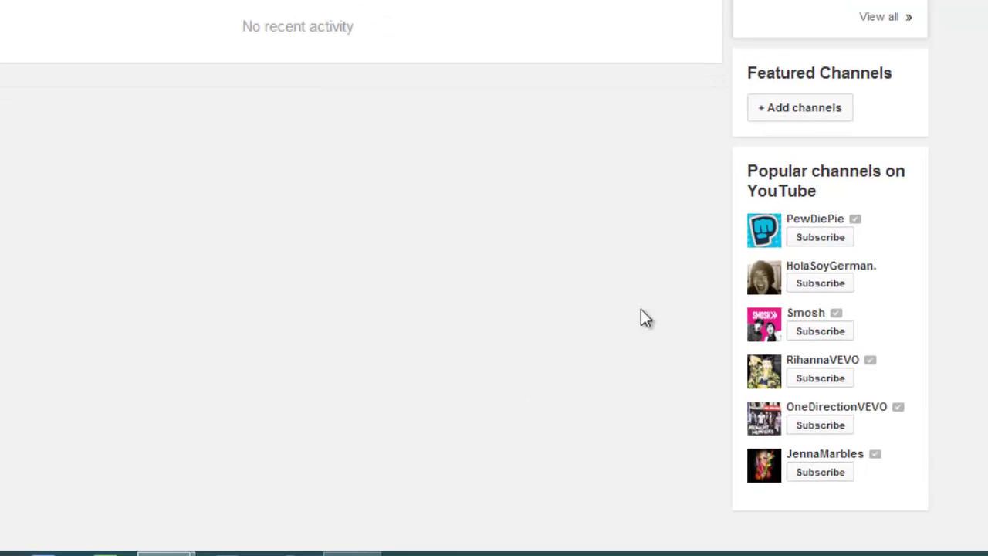
Step: Disable the Popular channels box on the channel page and switch to the About tab
mouse_move(935, 440)
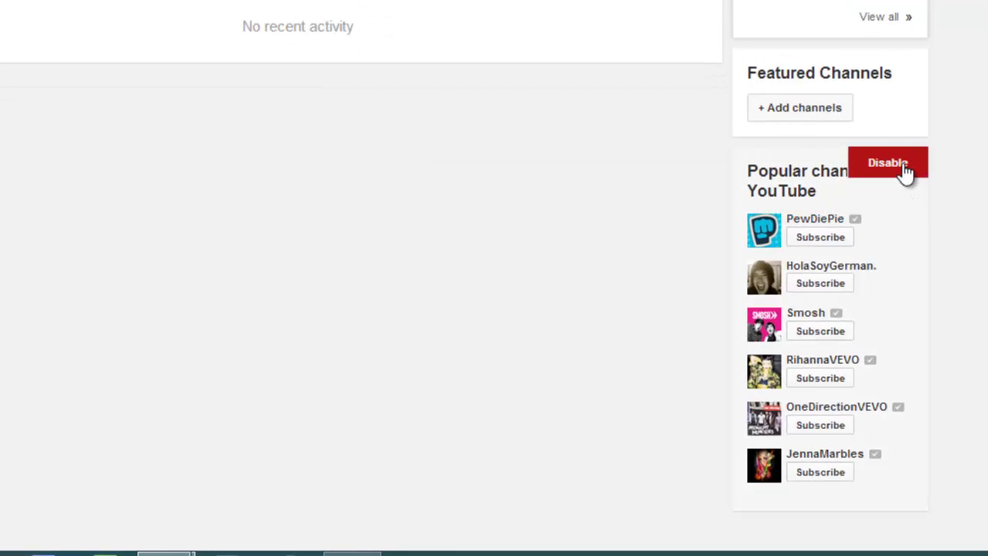
left_click(905, 168)
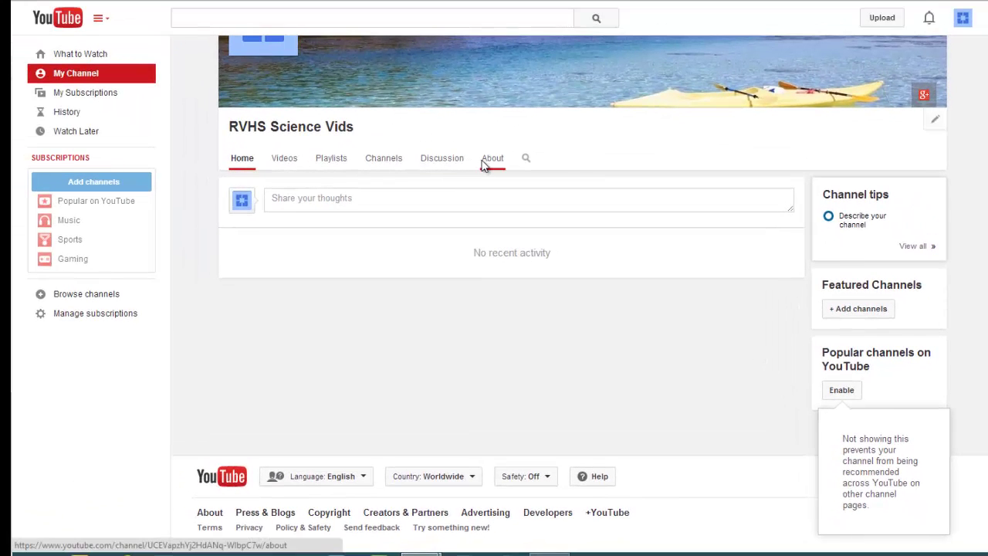
left_click(341, 55)
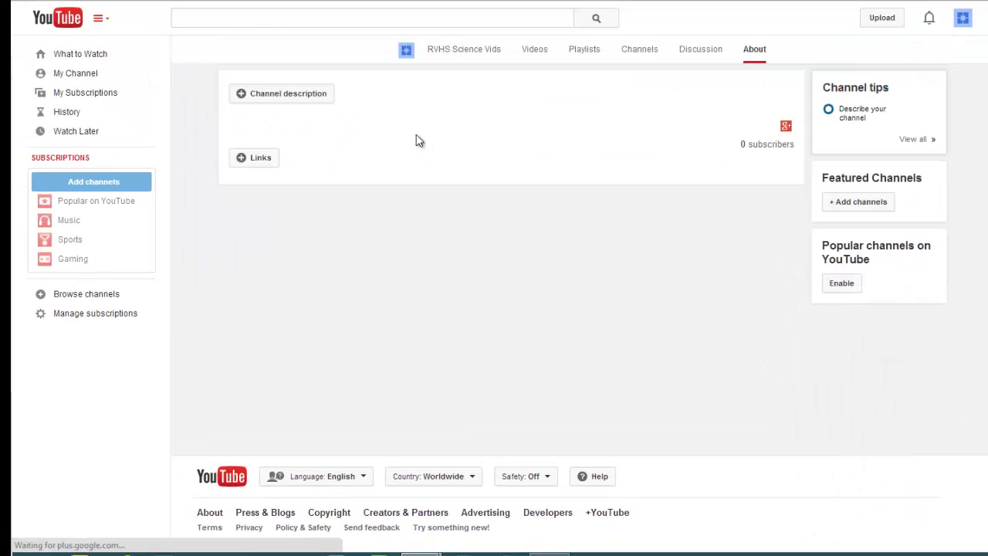